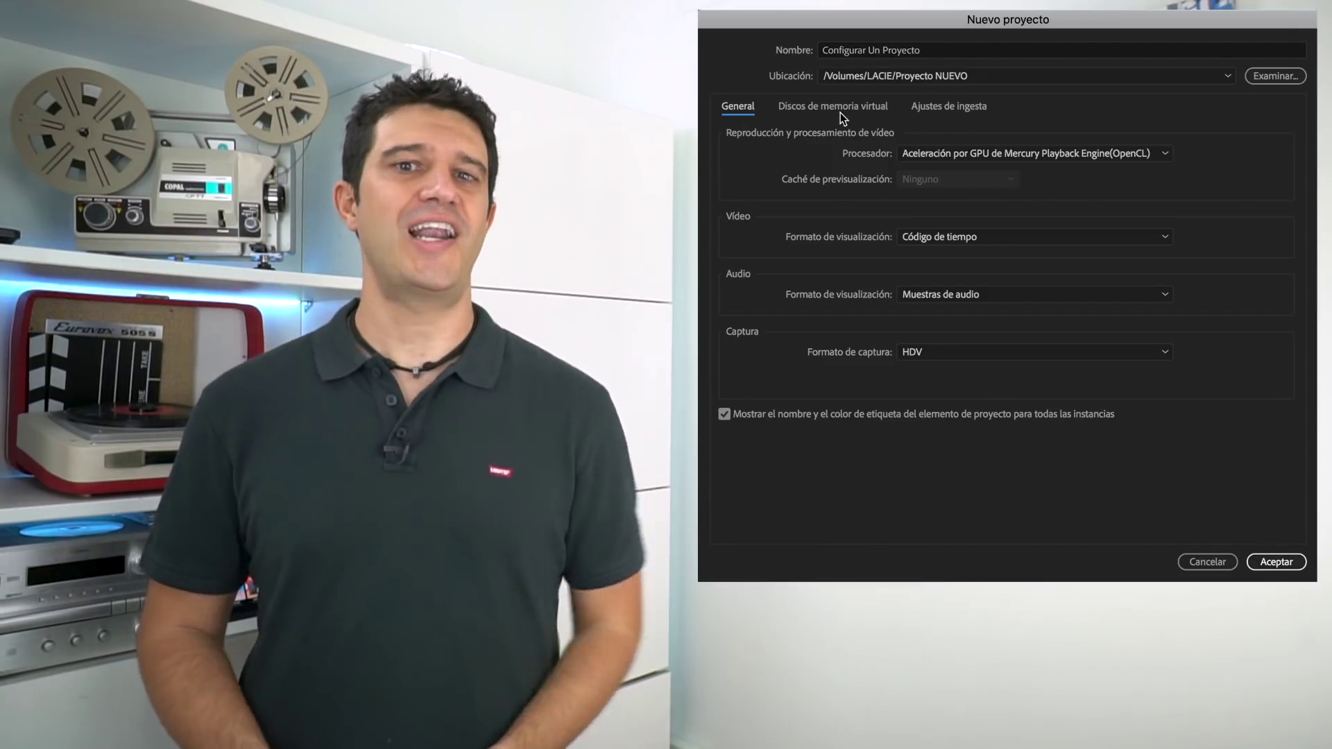
# - Review the scratch disk and ingest settings, then start project Capitulo 02 on its General tab
pyautogui.click(839, 111)
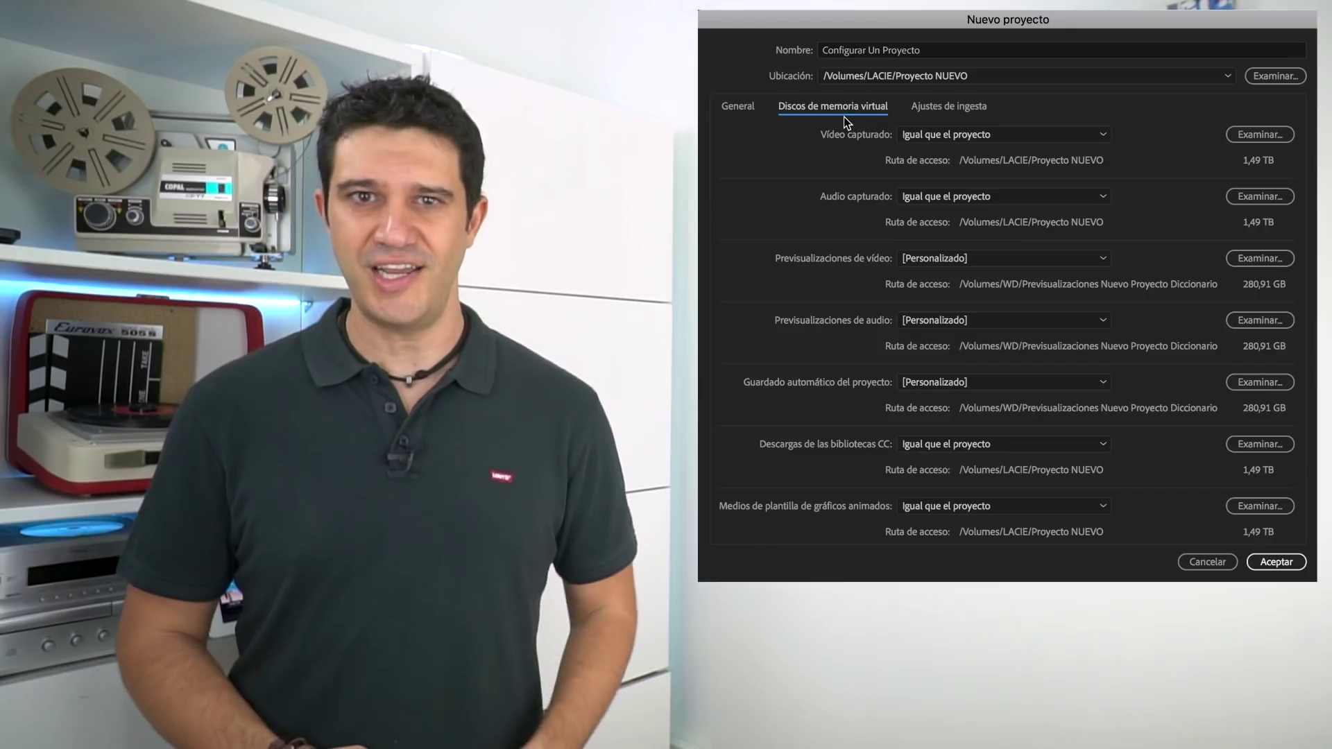
pyautogui.click(941, 111)
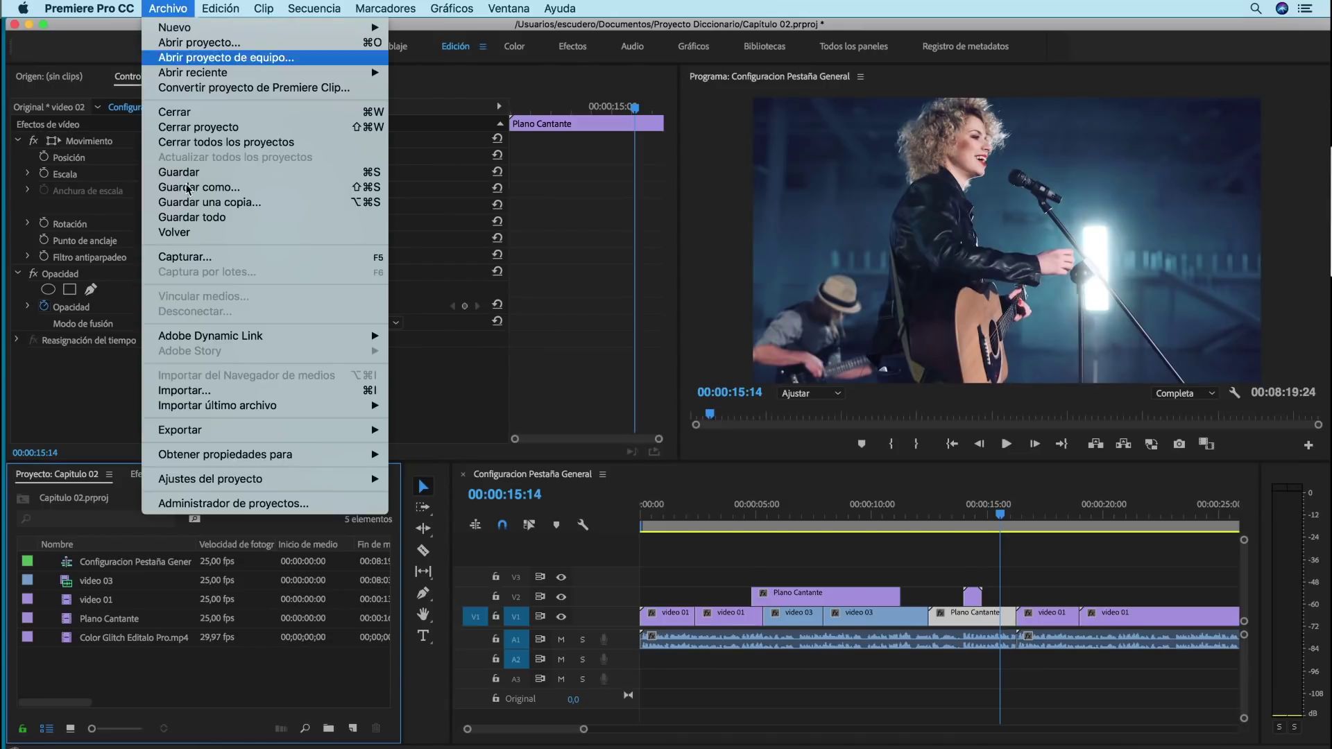
pyautogui.moveTo(224, 489)
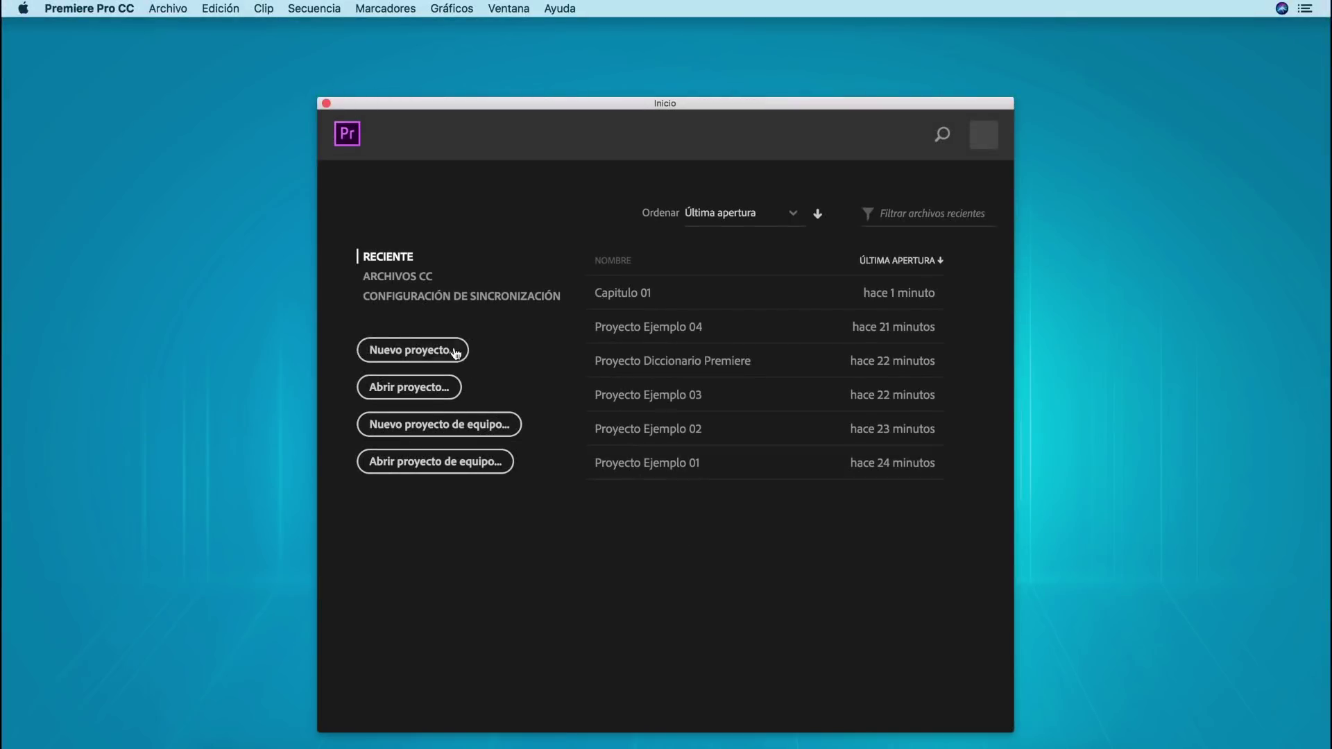
pyautogui.click(448, 352)
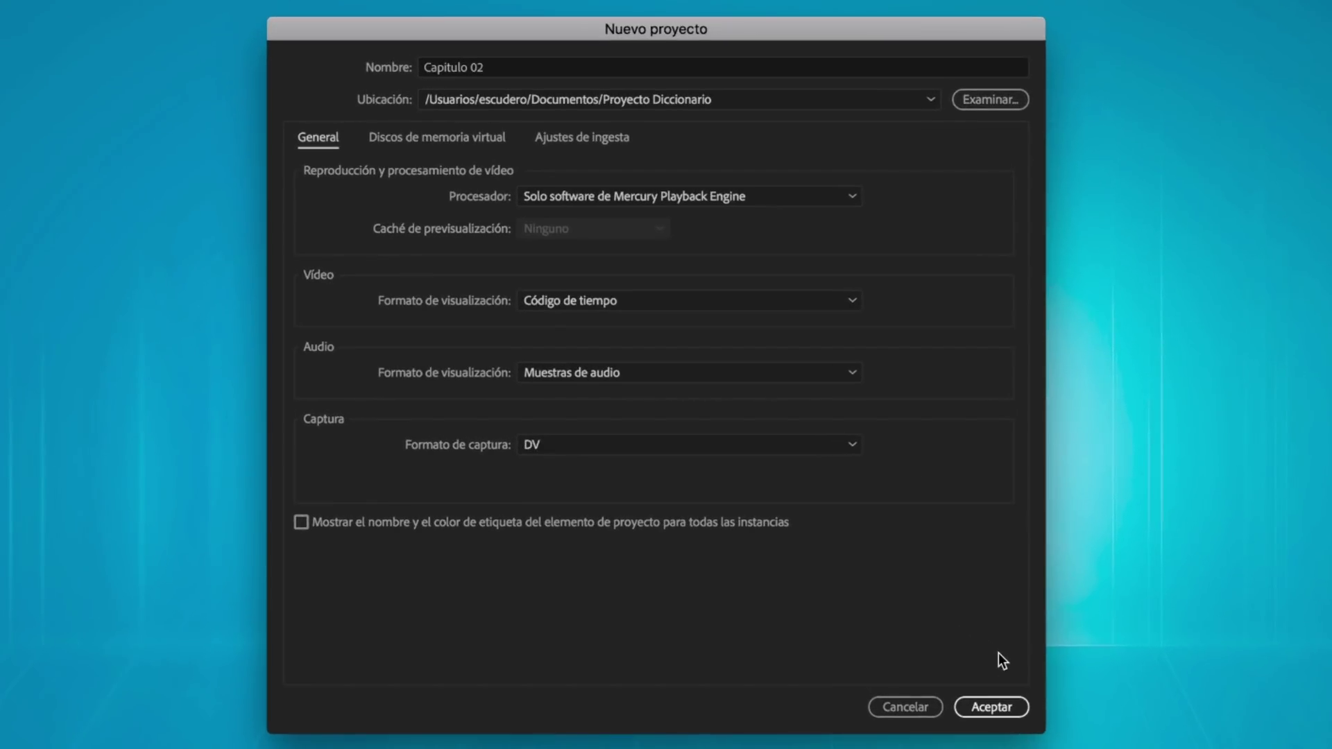
pyautogui.click(997, 652)
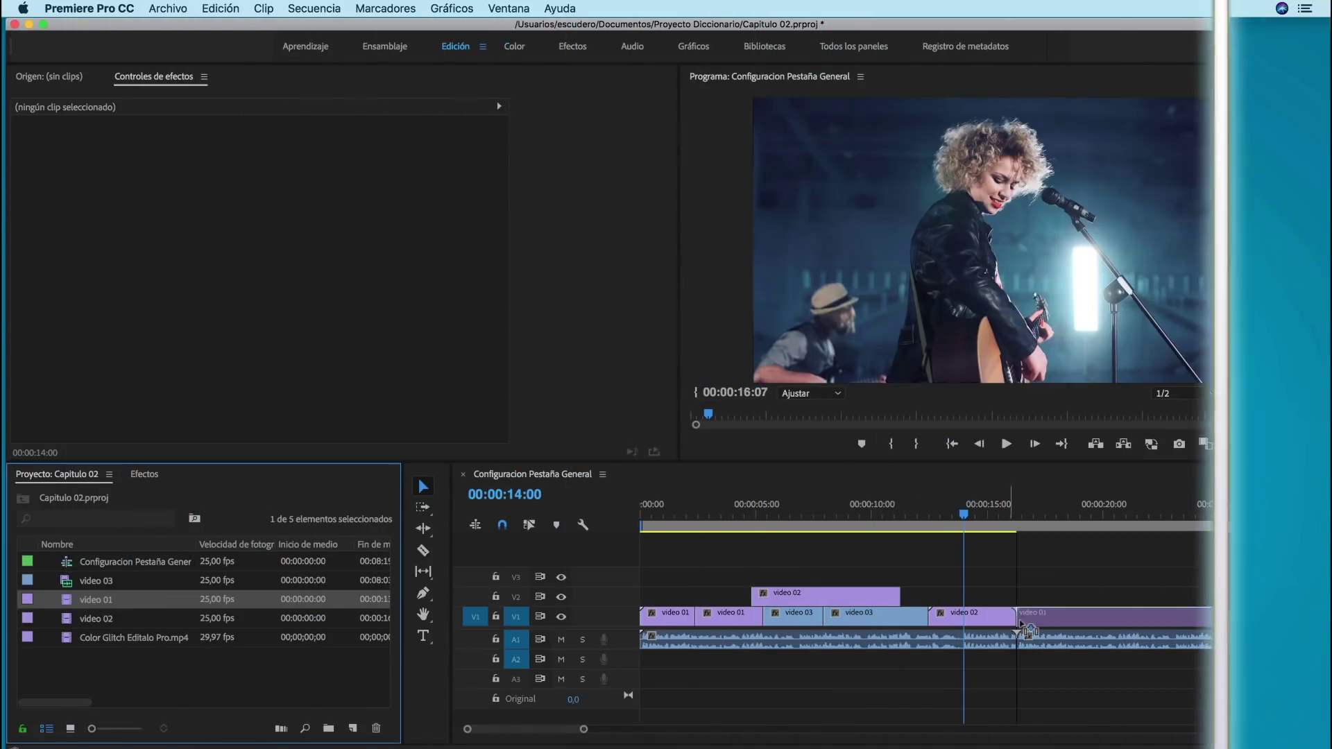
# - Put Color Glitch Editalo Pro.mp4 on V2 at the playhead, blend it with Exclusión, and play it
pyautogui.moveTo(131, 637)
pyautogui.mouseDown()
pyautogui.moveTo(970, 609)
pyautogui.moveTo(973, 597)
pyautogui.mouseUp()
pyautogui.click(972, 597)
pyautogui.click(329, 324)
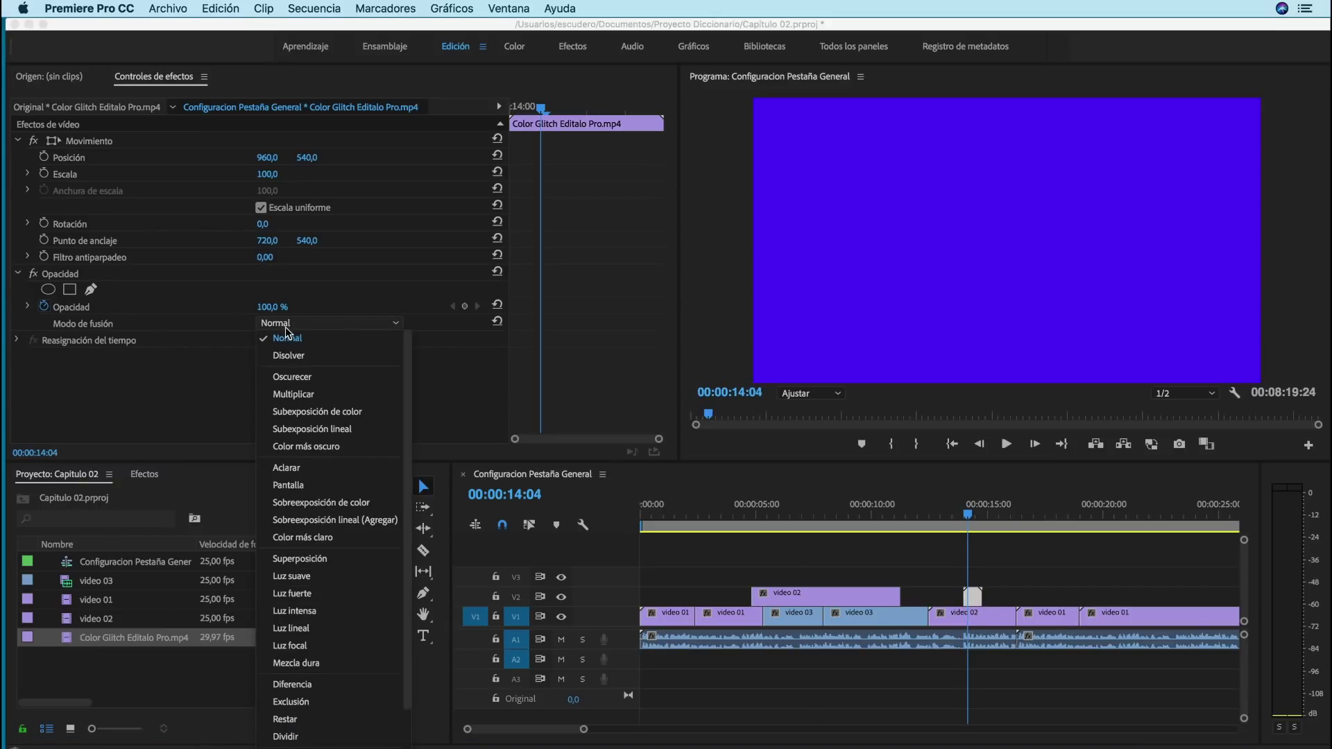
pyautogui.click(290, 704)
pyautogui.click(1006, 444)
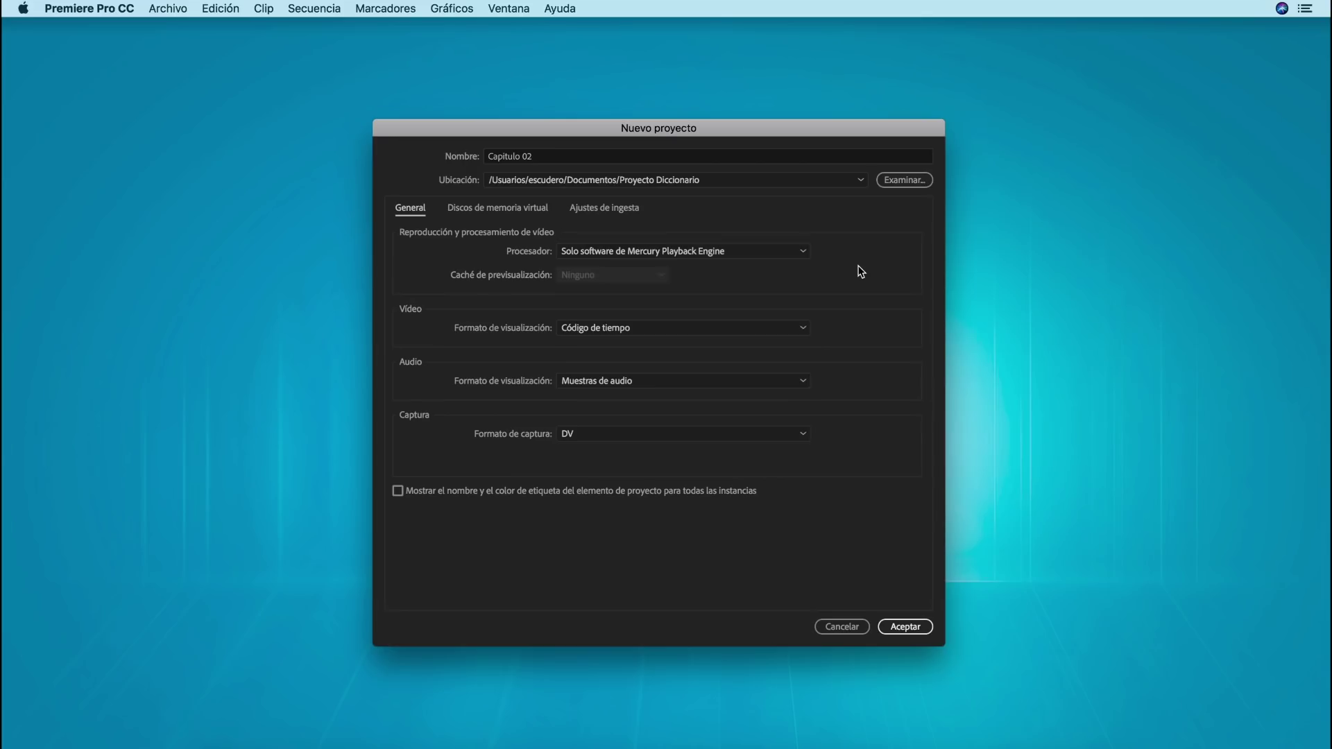
# - Change the renderer from Solo software to Mercury Playback Engine GPU acceleration (OpenCL)
pyautogui.click(805, 254)
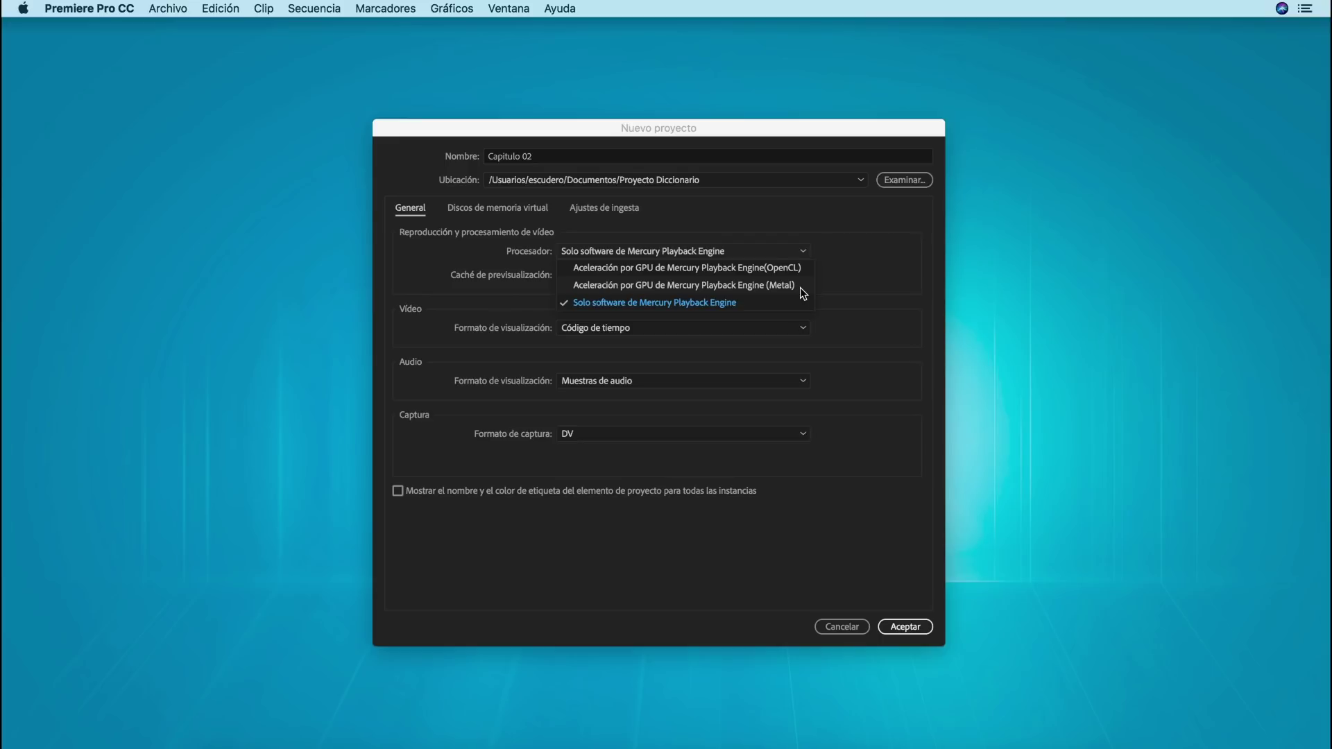
pyautogui.click(714, 306)
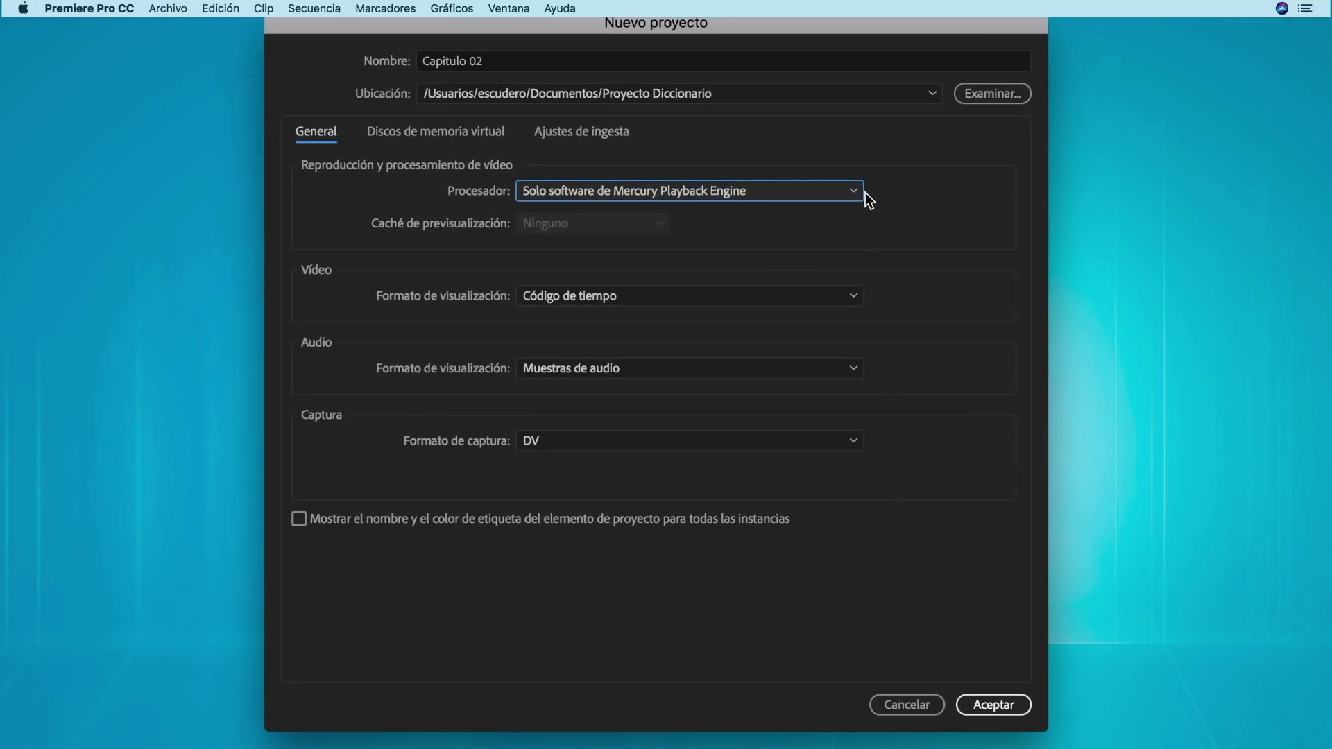
pyautogui.click(859, 193)
pyautogui.click(835, 215)
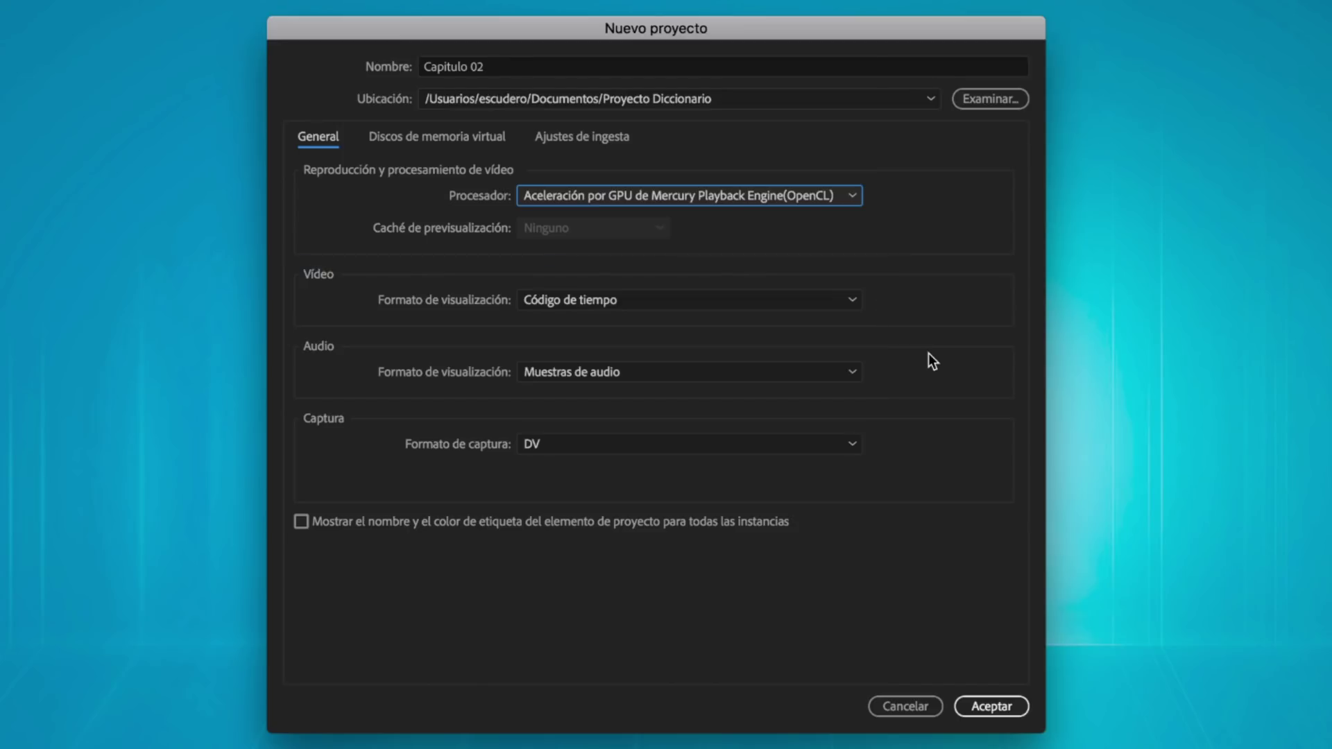
# - Keep the video display format at Código de tiempo and set the audio display to Milisegundos
pyautogui.click(852, 299)
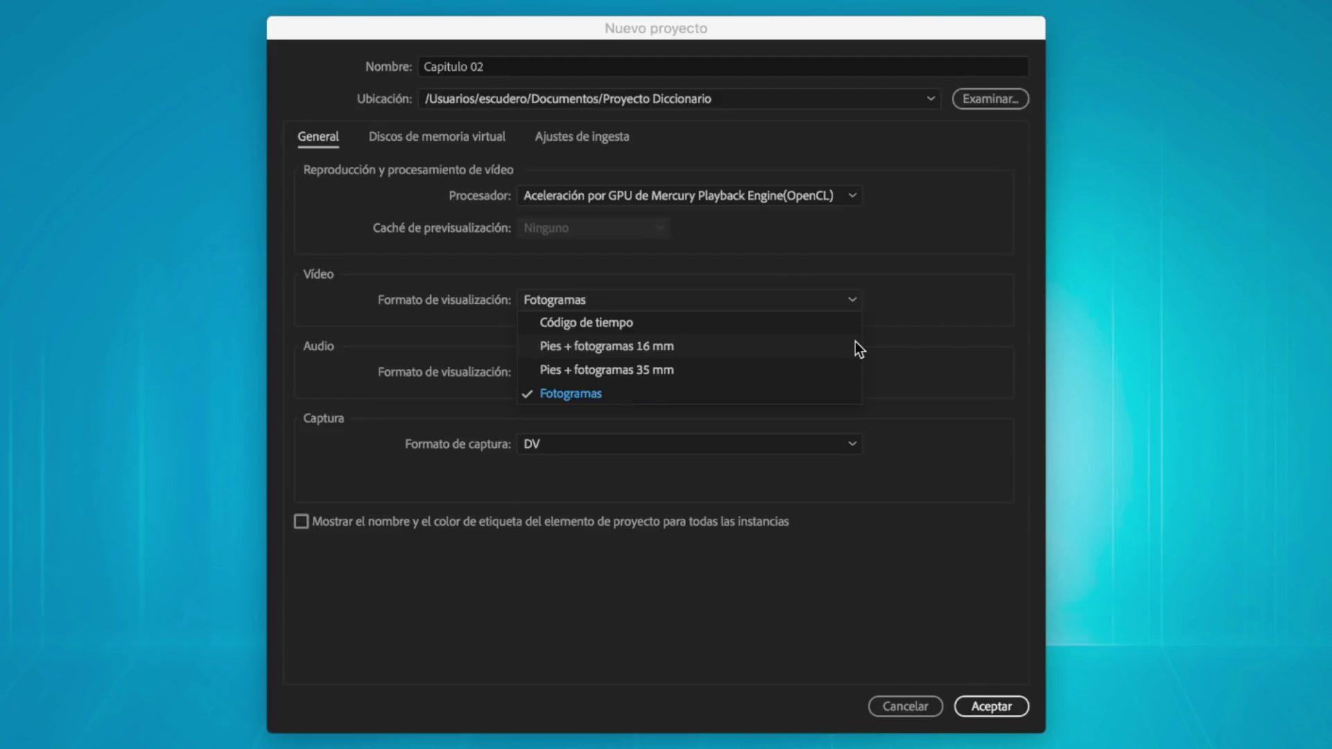
pyautogui.click(770, 319)
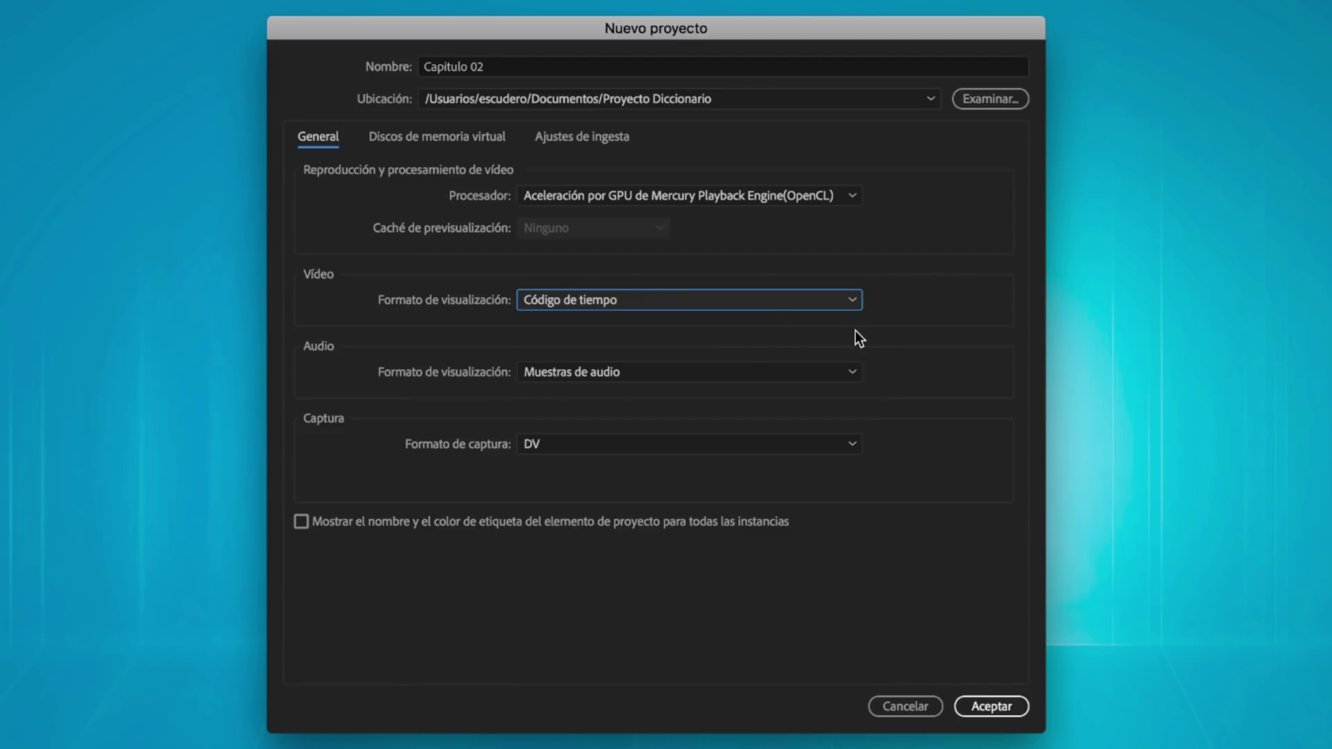
pyautogui.click(851, 376)
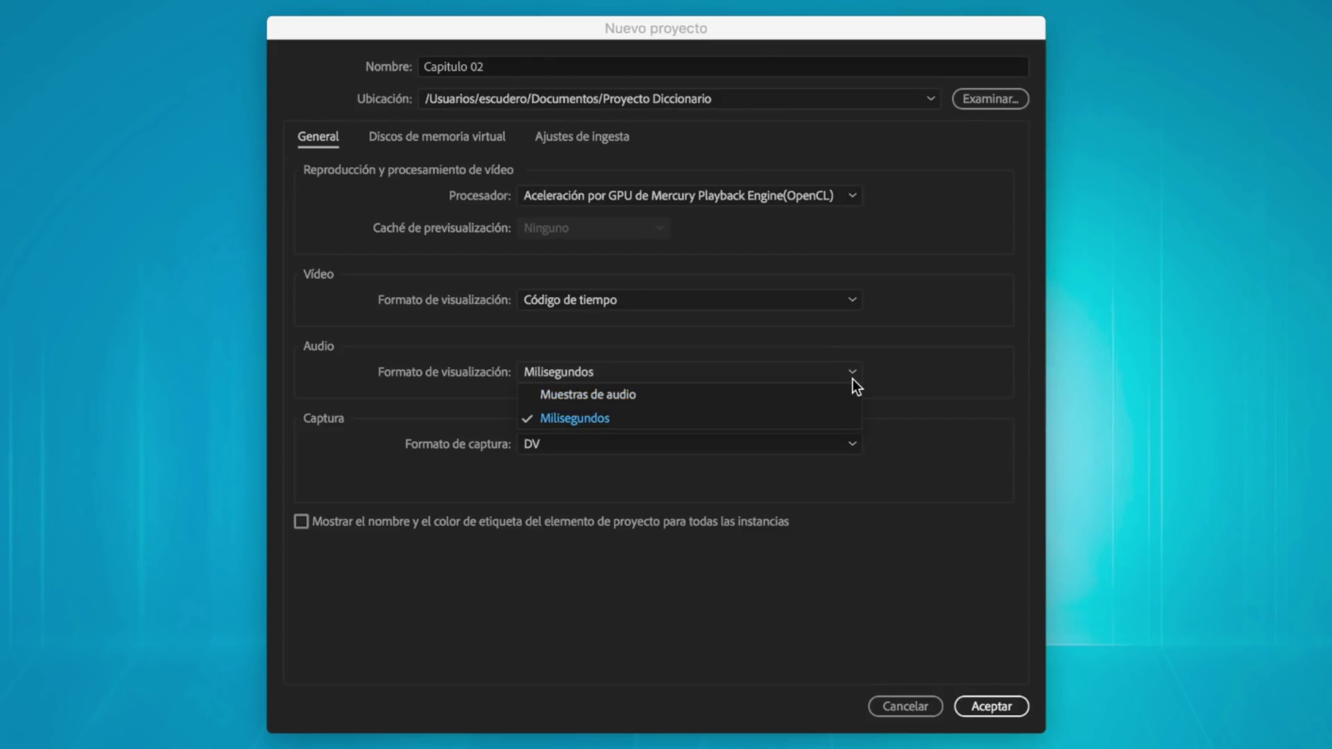
# - Set the audio display back to Muestras de audio and list the HDV/DV capture formats
pyautogui.click(826, 390)
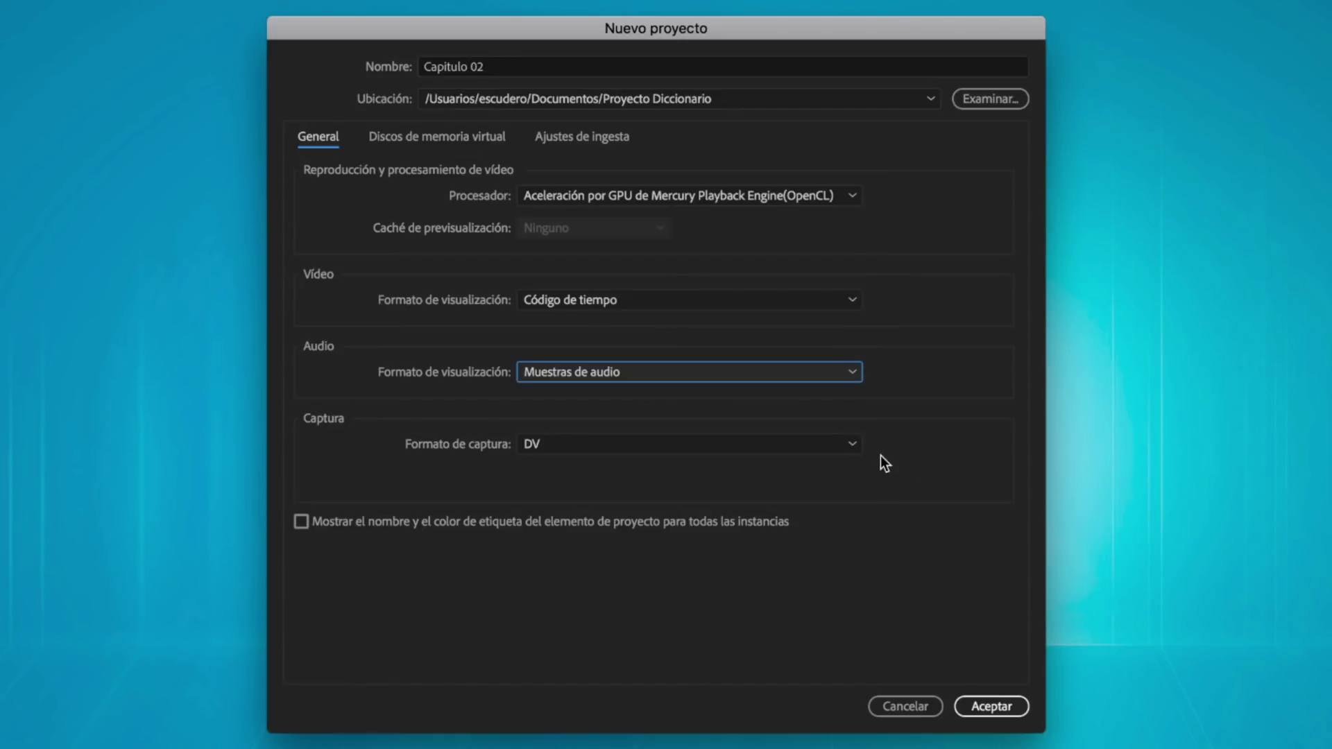
pyautogui.click(852, 445)
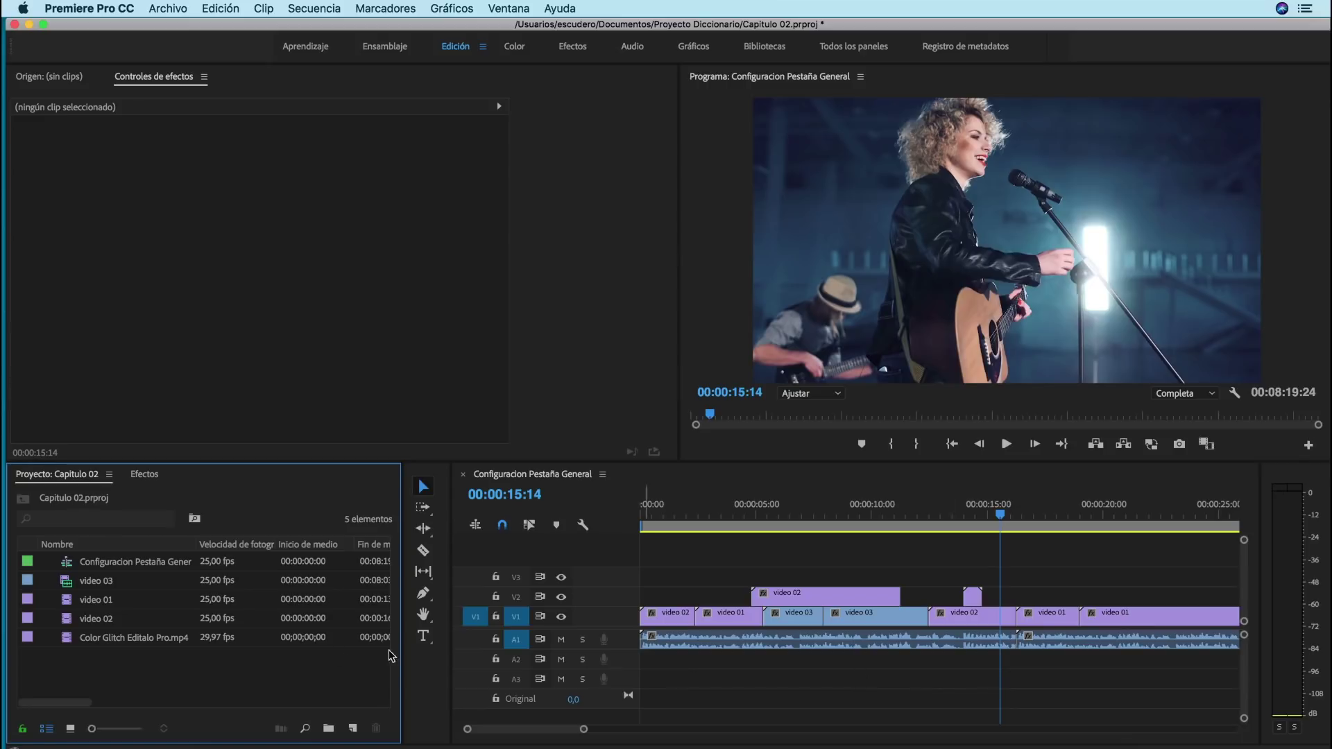
# - Rename the video 02 project item to Plano Cantante
pyautogui.click(105, 620)
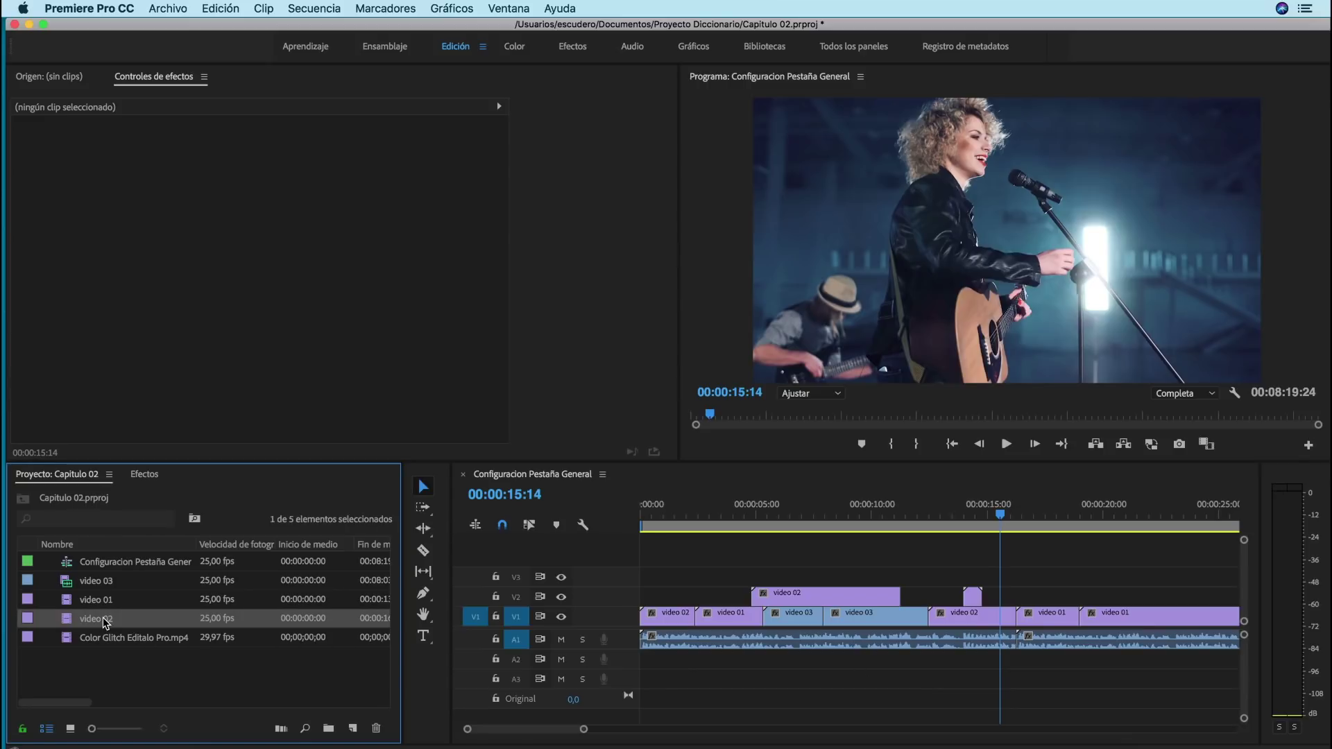
pyautogui.click(664, 613)
pyautogui.click(791, 598)
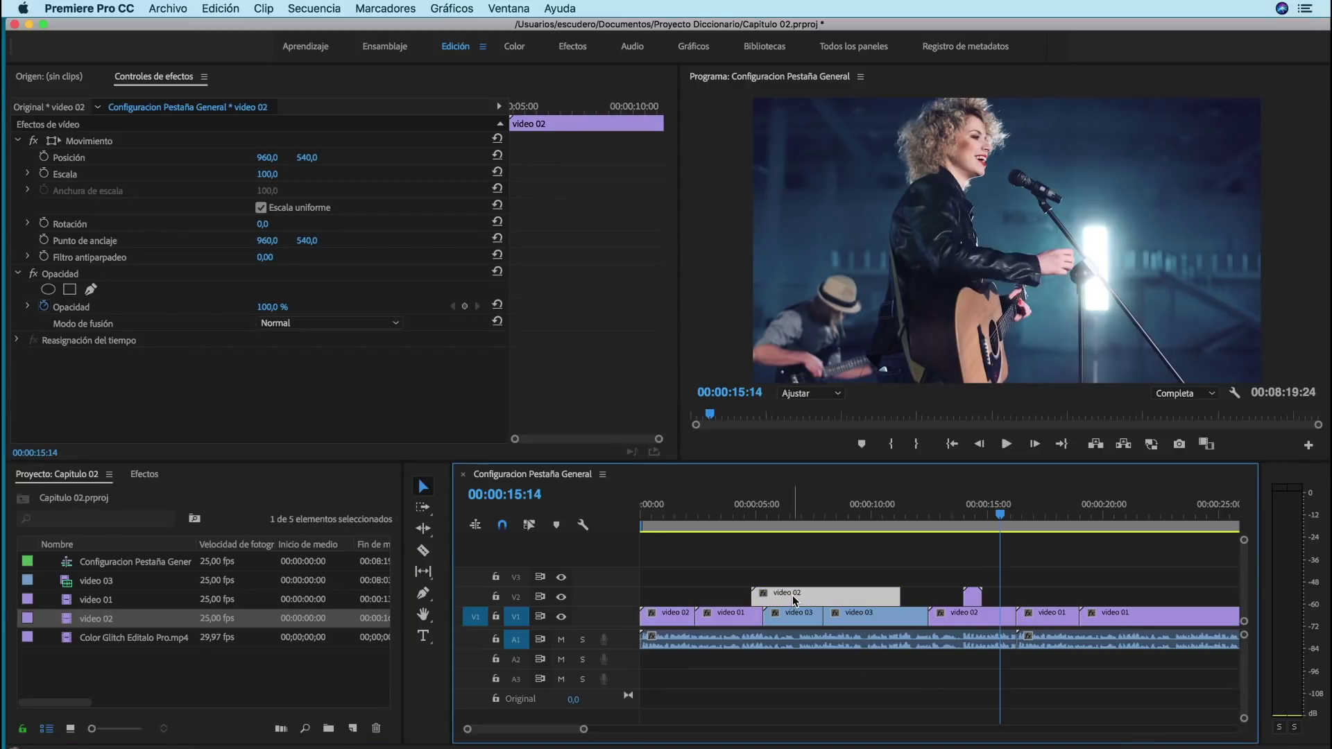
pyautogui.click(953, 626)
pyautogui.click(208, 665)
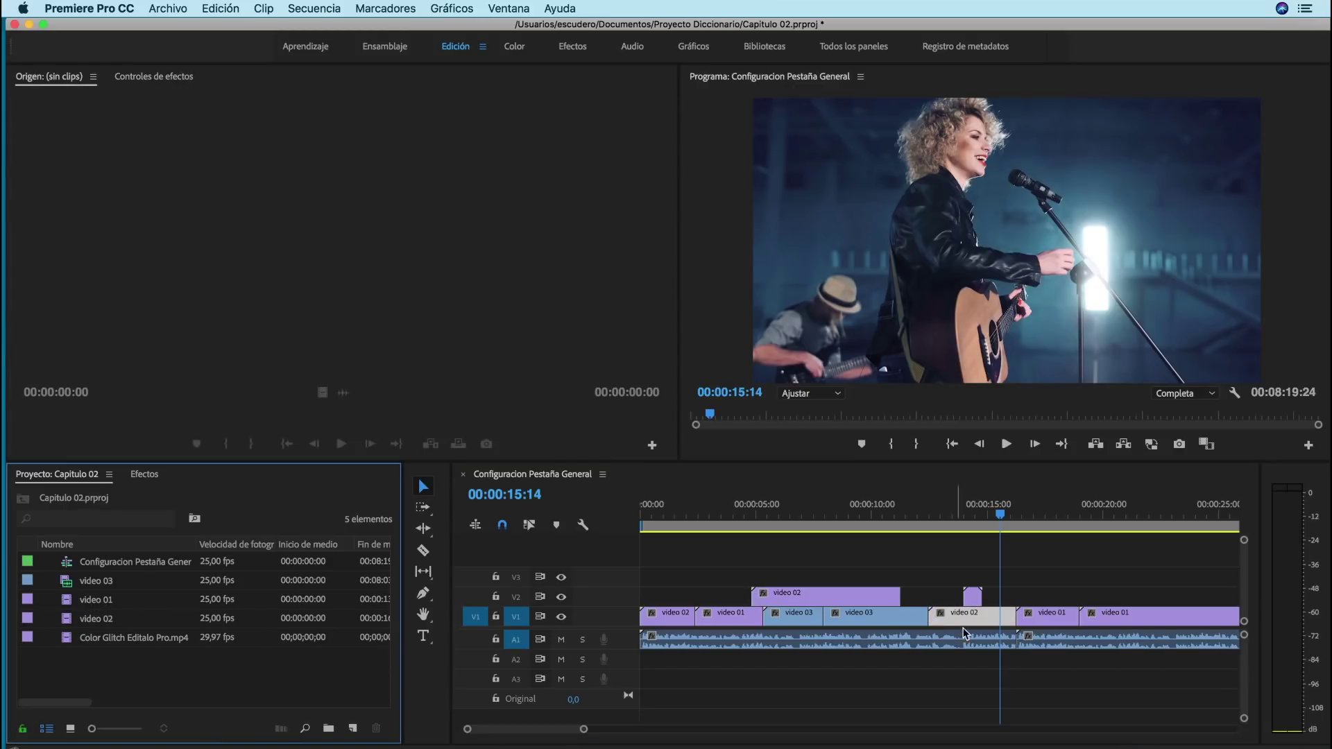
pyautogui.click(112, 618)
pyautogui.rightClick(113, 618)
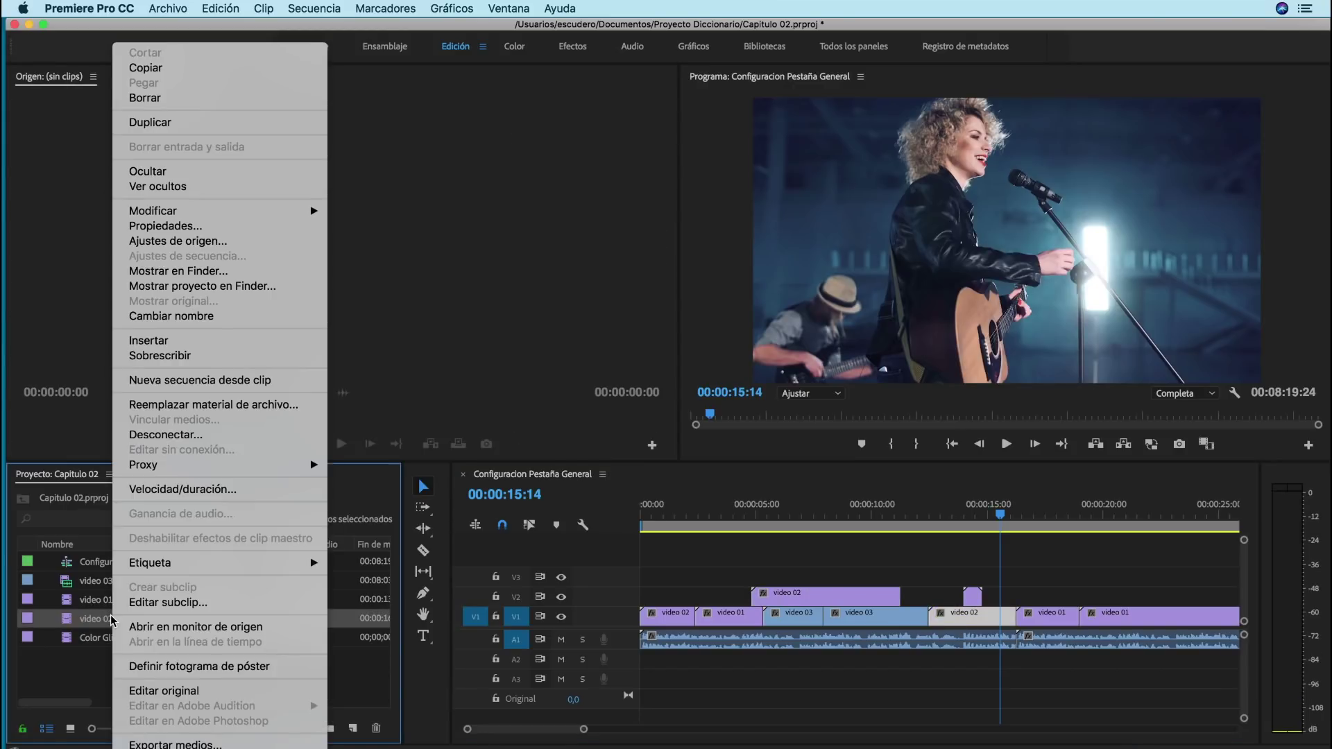
pyautogui.click(190, 321)
pyautogui.write('Plano Cantante')
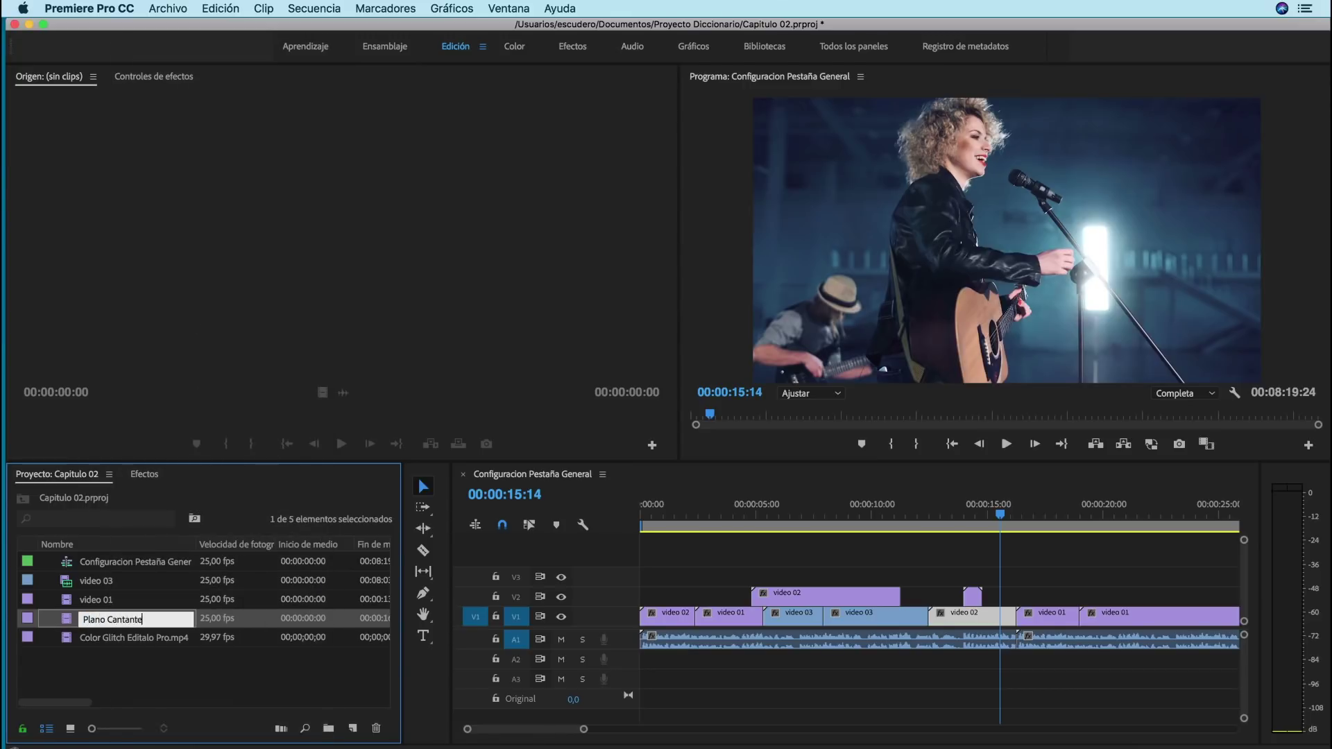
pyautogui.click(199, 659)
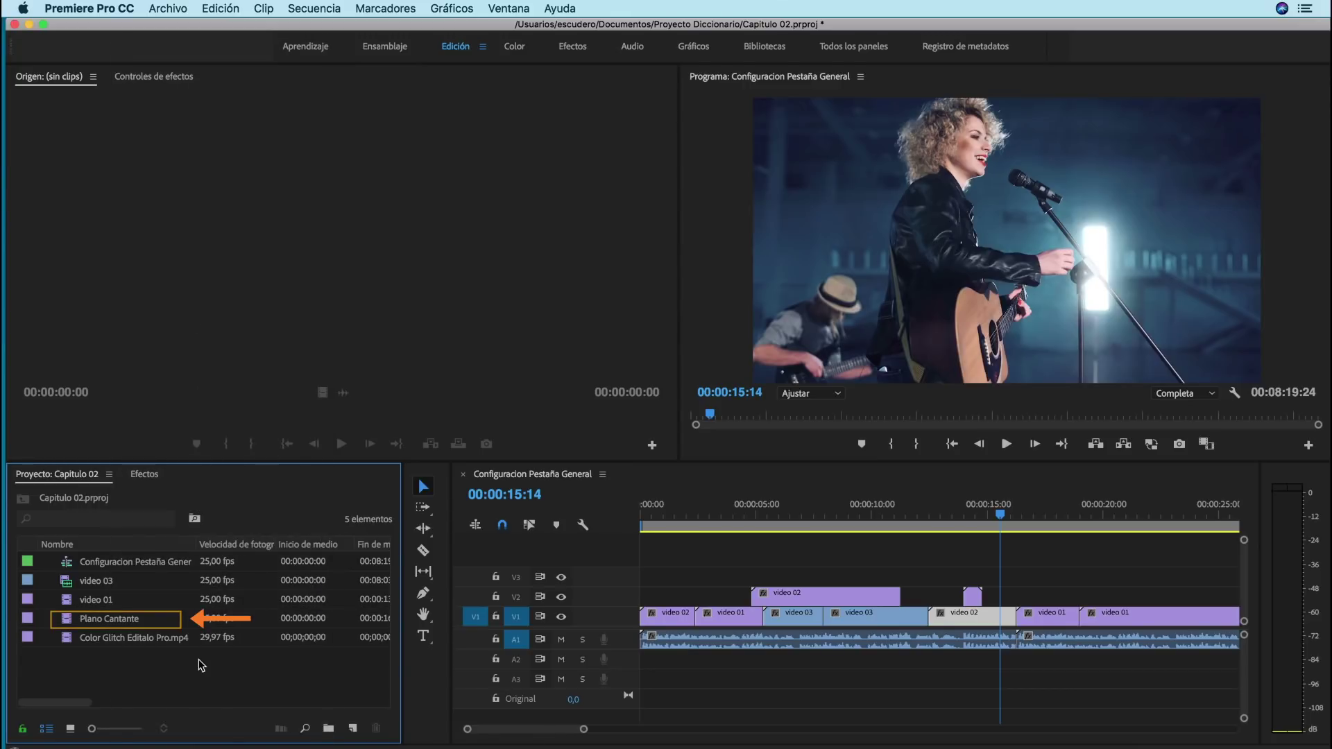
# - Give the video 02 clip on track V1 the Amarillo (yellow) label
pyautogui.click(672, 624)
pyautogui.click(854, 601)
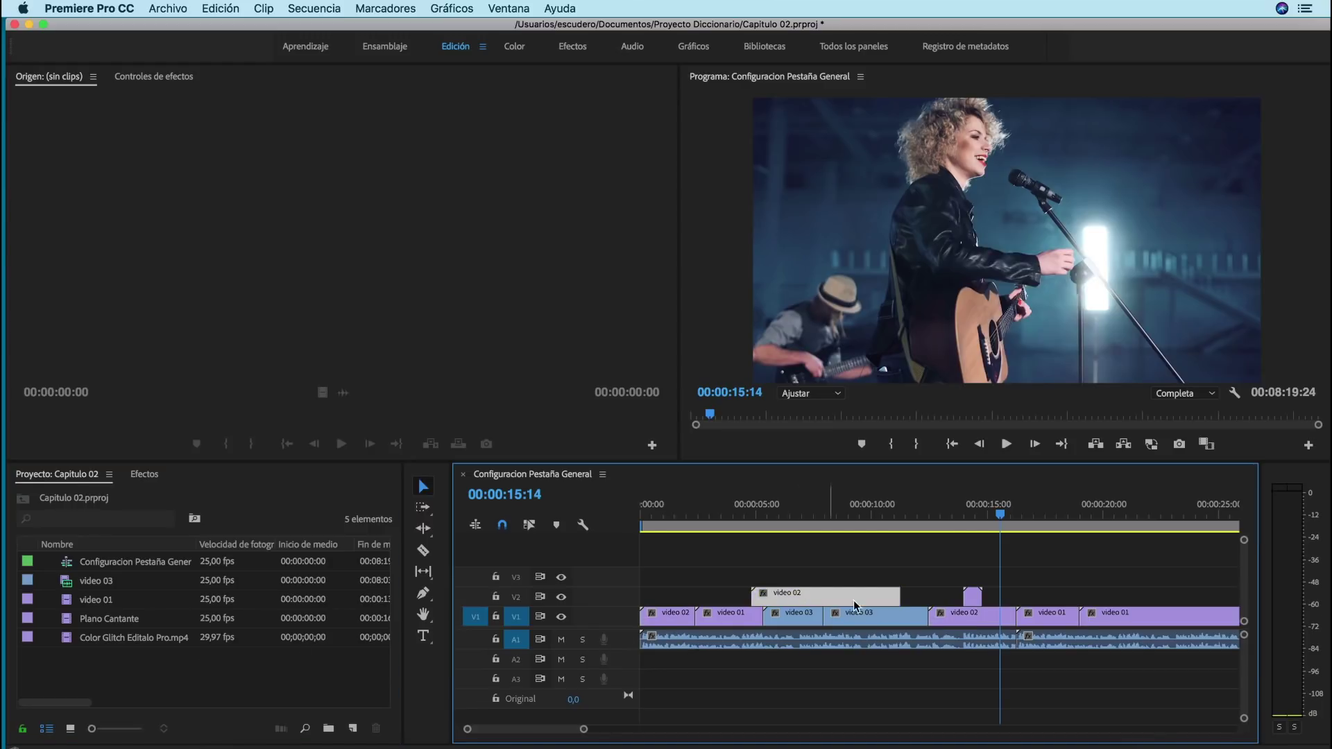
pyautogui.click(969, 618)
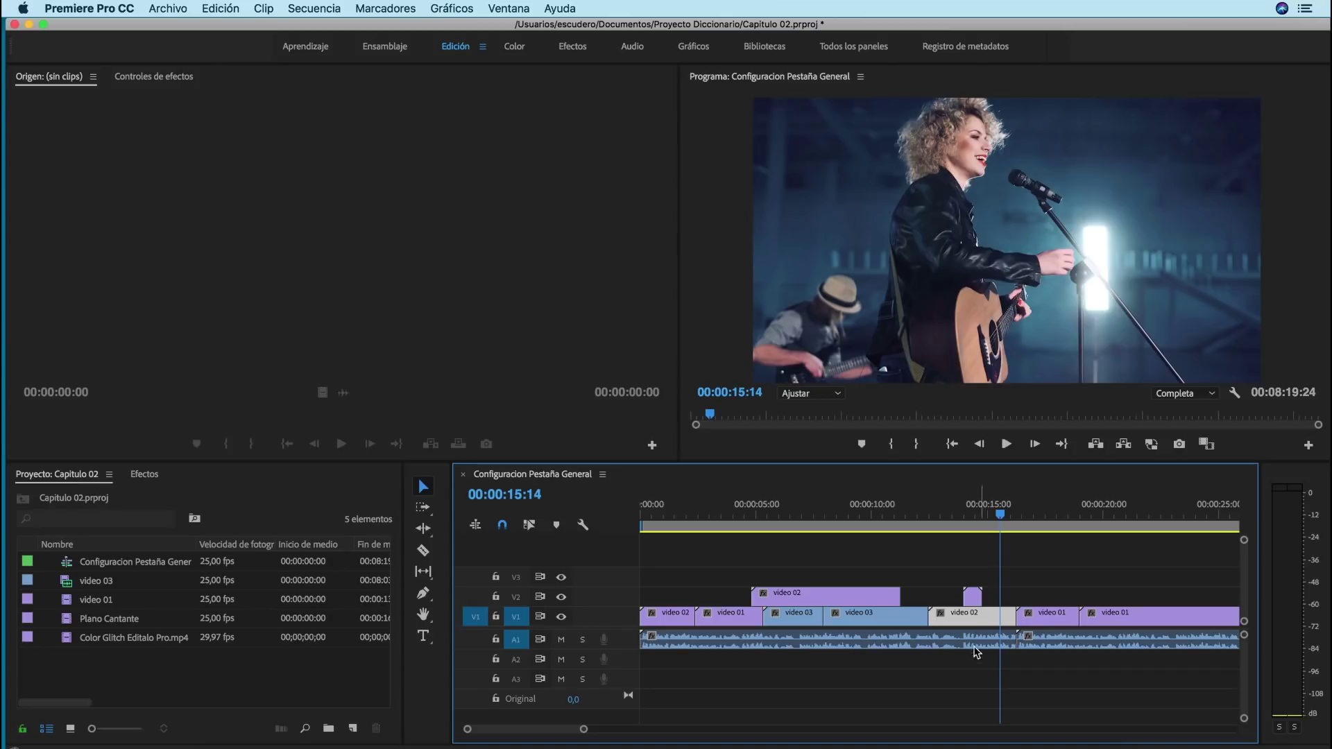
pyautogui.rightClick(969, 614)
pyautogui.moveTo(1049, 460)
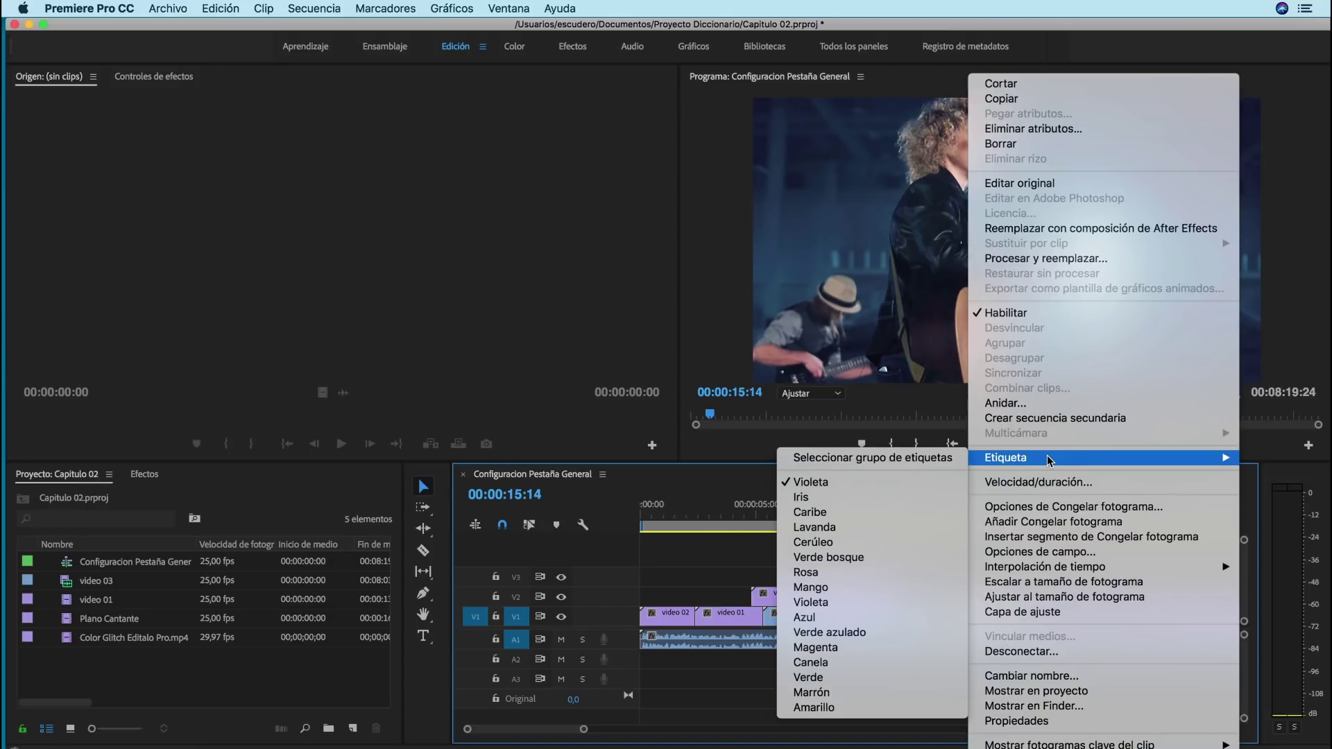
pyautogui.click(852, 713)
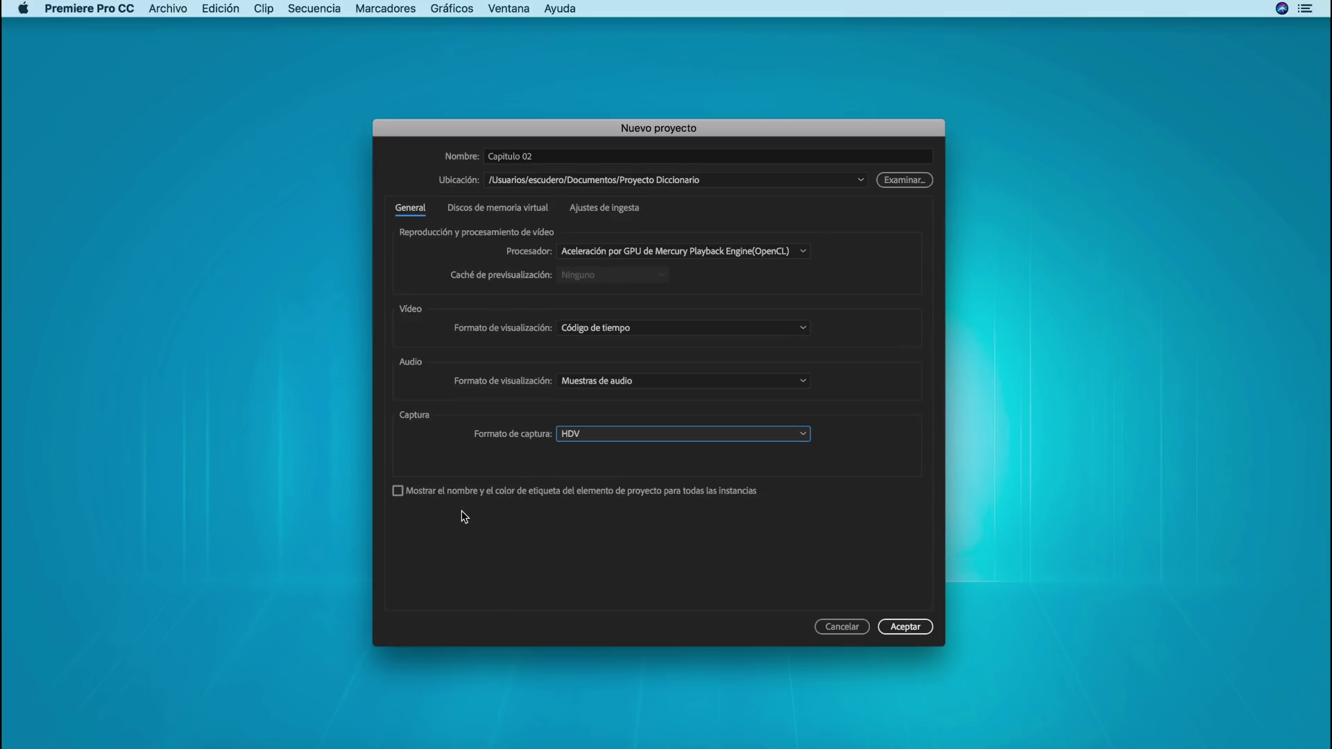
# - Enable shared item name and label colour for all instances, then rename video 02 to Plano Cantante
pyautogui.click(399, 491)
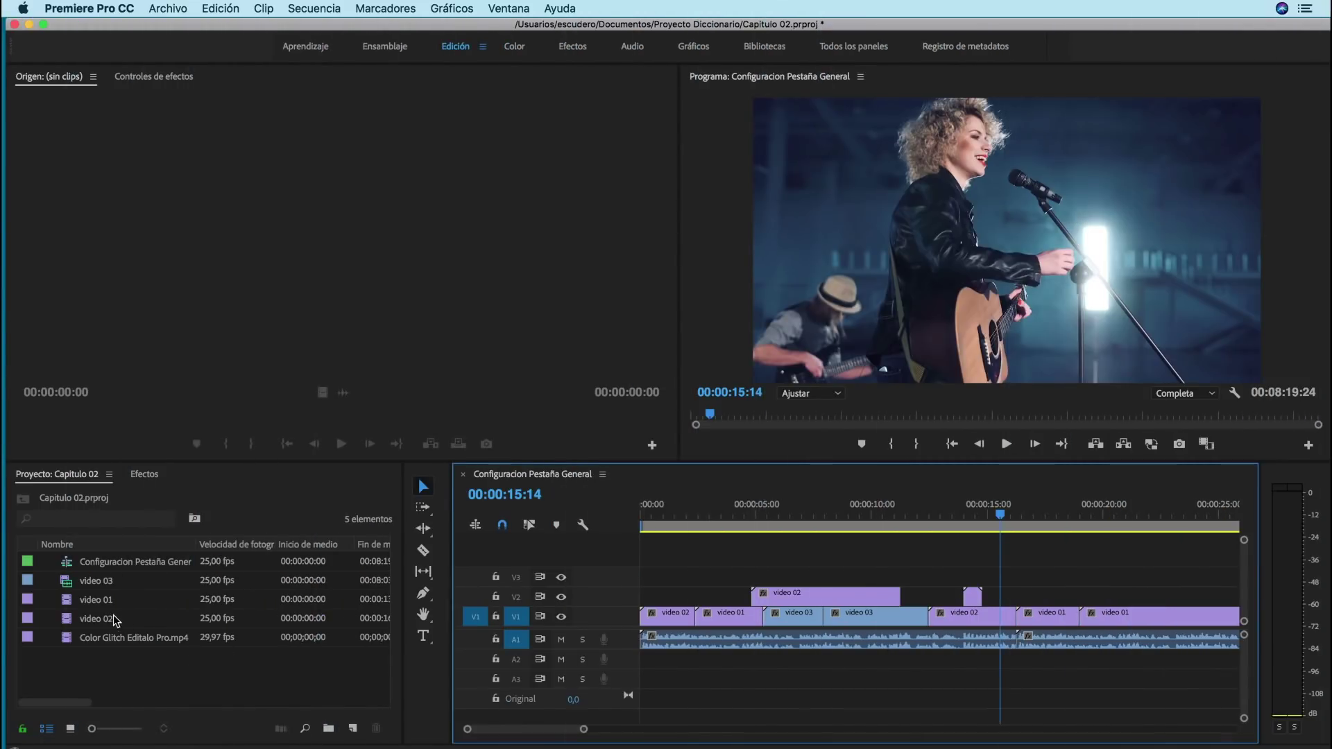
pyautogui.click(105, 619)
pyautogui.rightClick(105, 619)
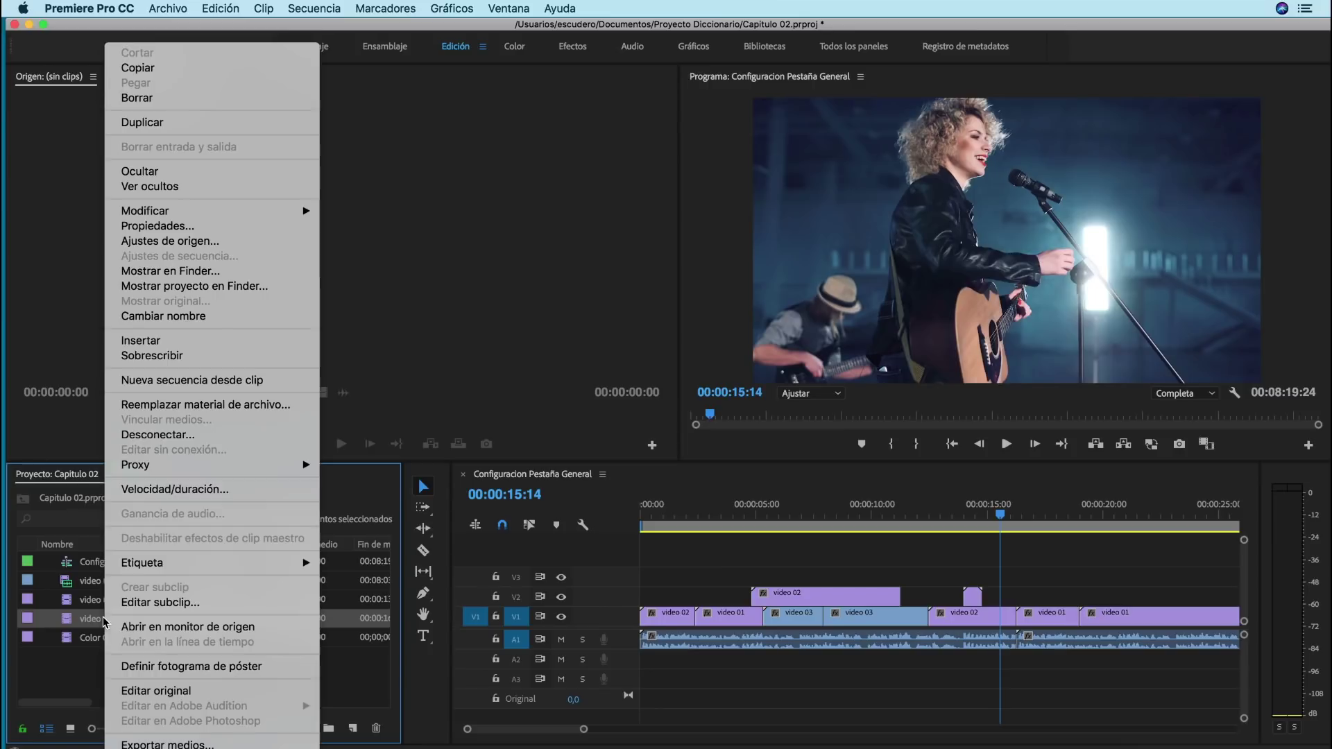
pyautogui.click(151, 319)
pyautogui.write('Plano')
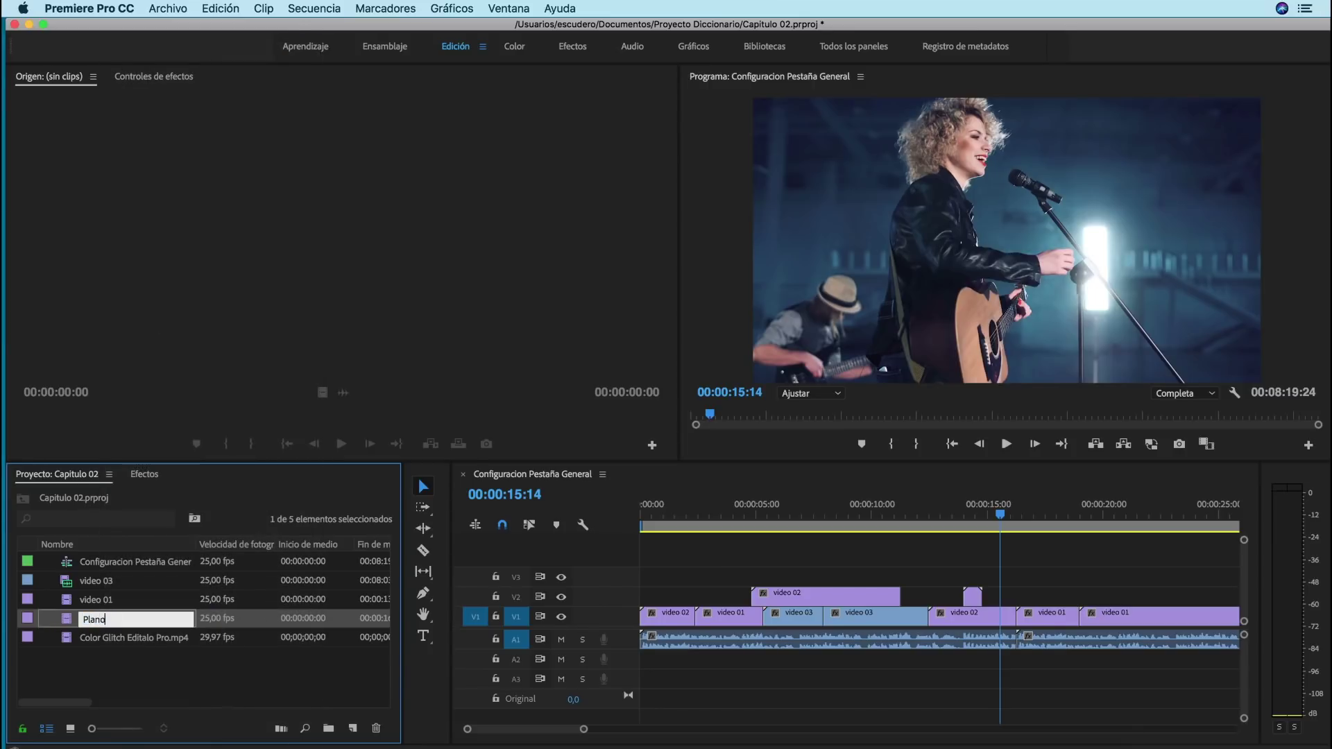
pyautogui.write(' Cantante')
pyautogui.click(182, 665)
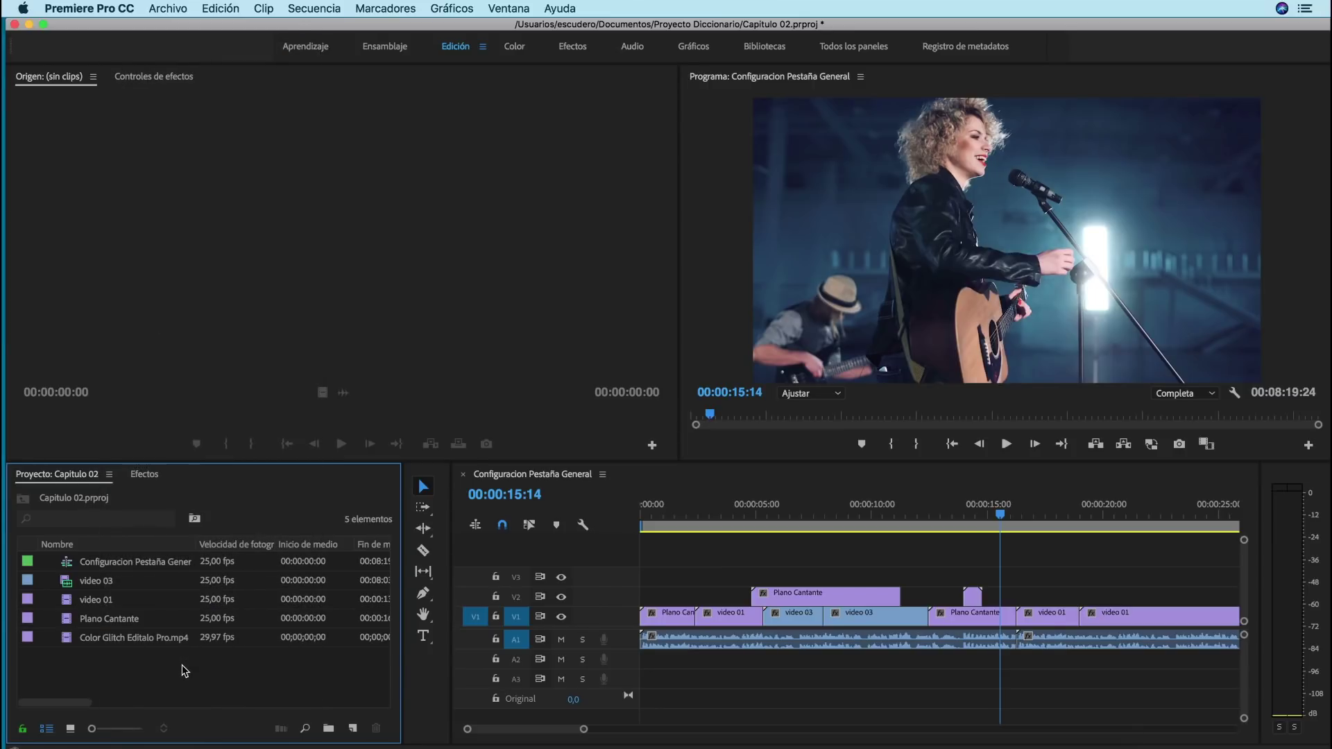
pyautogui.click(659, 628)
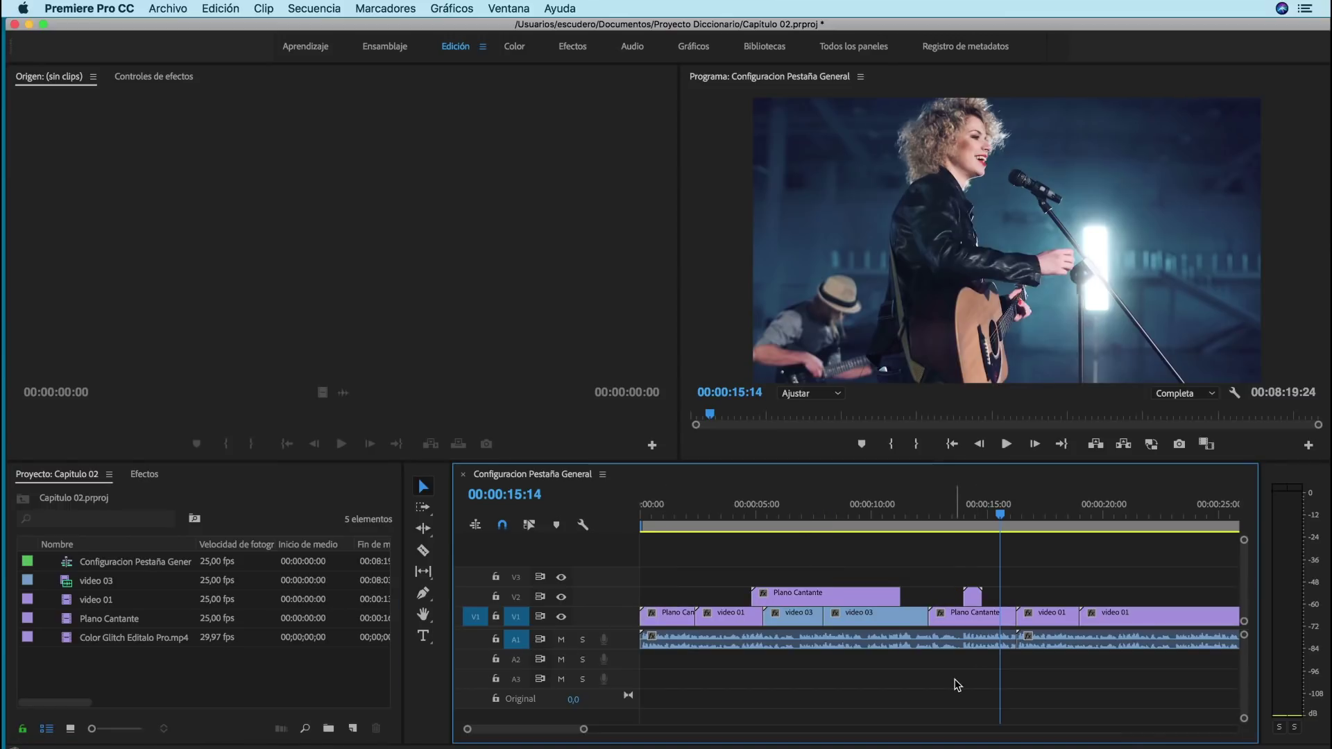
# - Apply the Amarillo label to a Plano Cantante clip in the timeline
pyautogui.rightClick(987, 626)
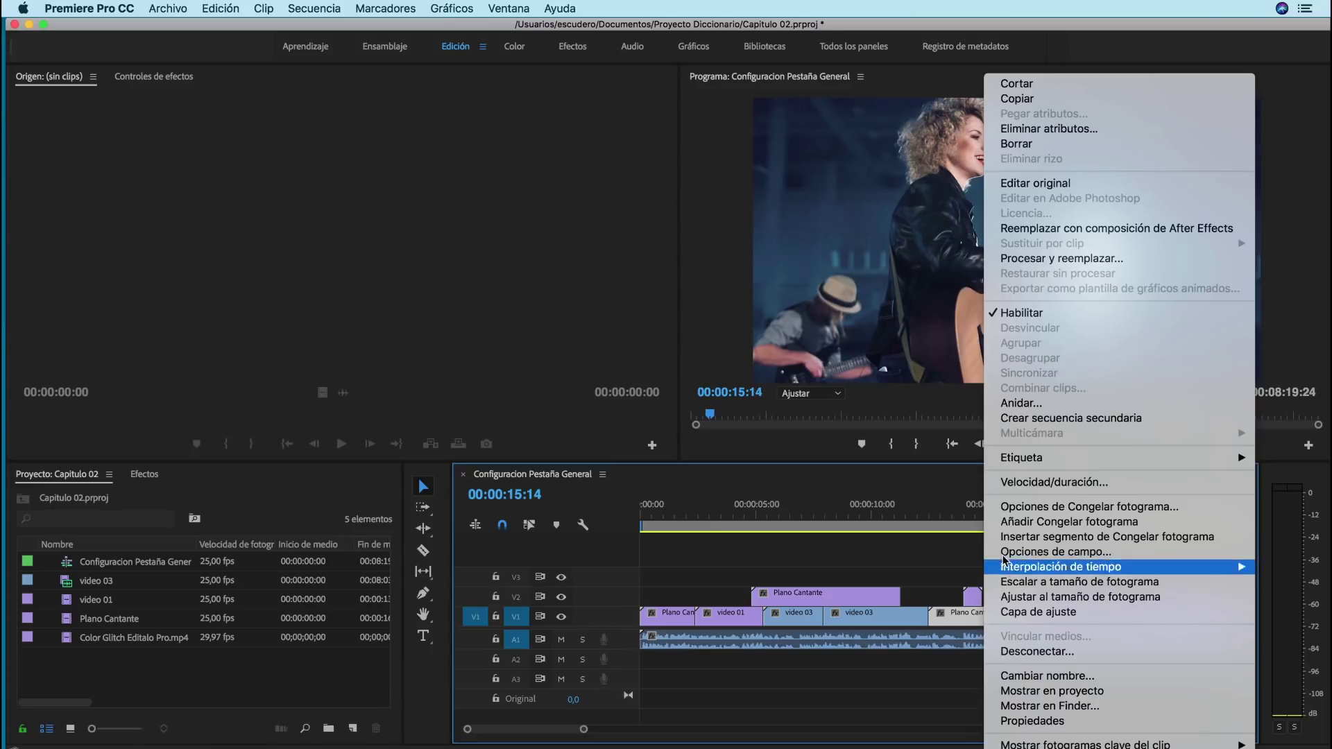
pyautogui.moveTo(1026, 466)
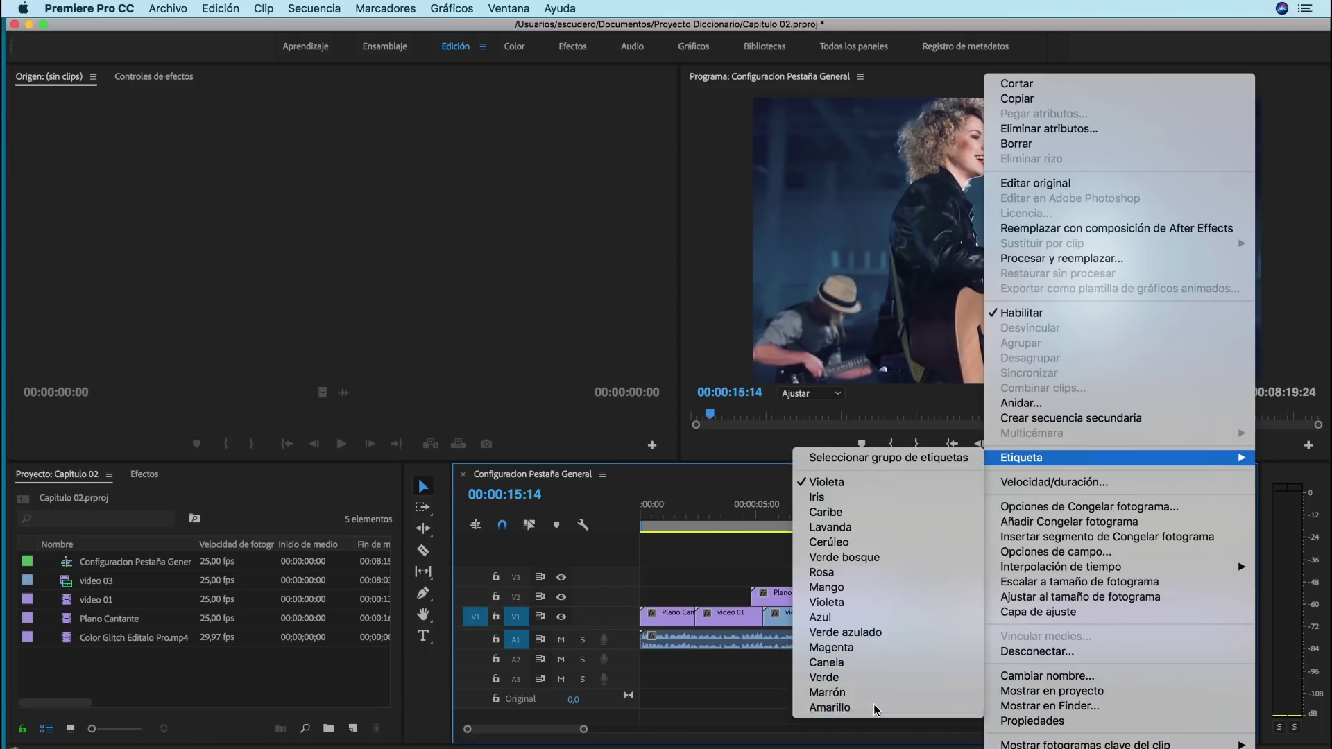
pyautogui.click(893, 705)
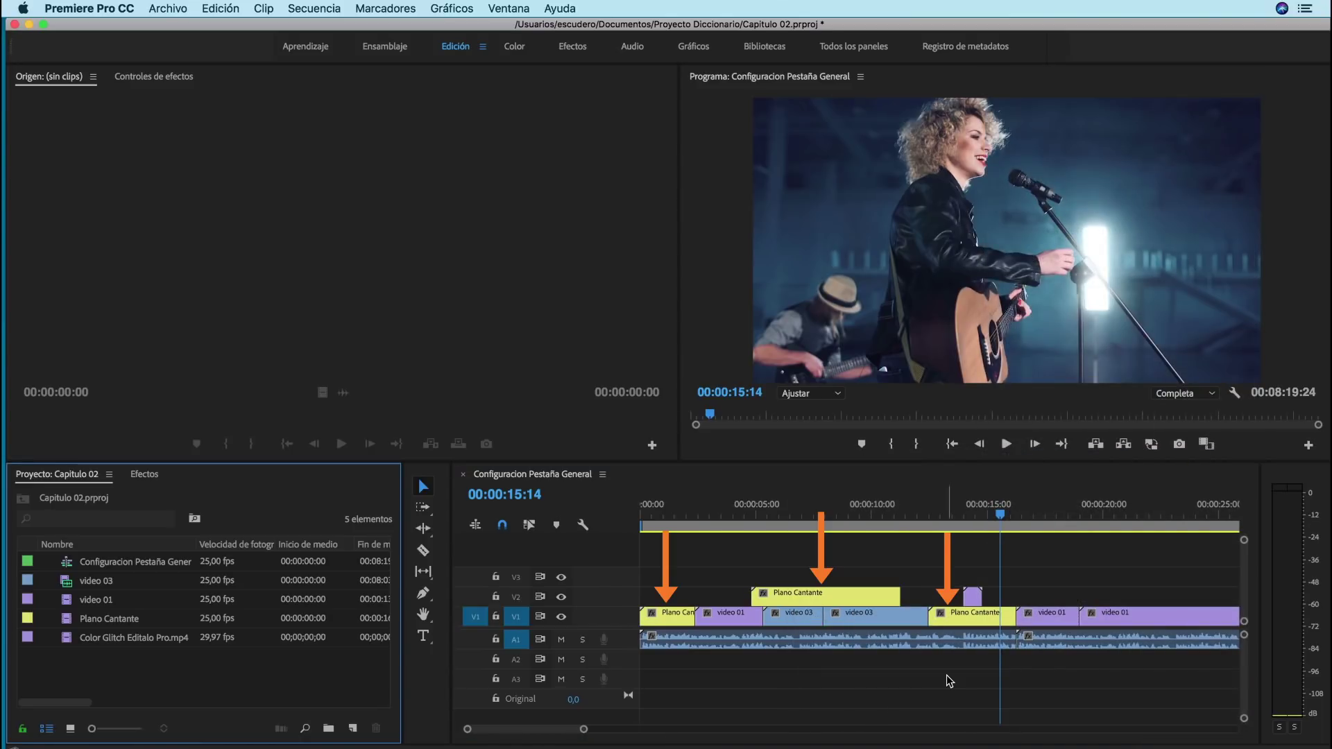